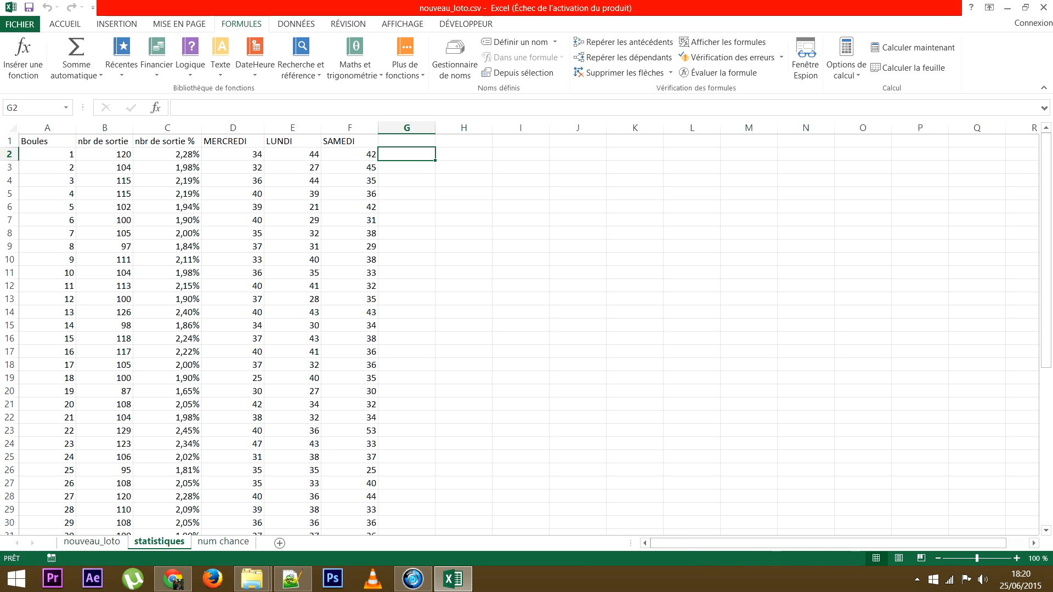
Step: Check the MERCREDI formula for ball 1, then insert a new blank worksheet after the statistiques sheet
click(232, 154)
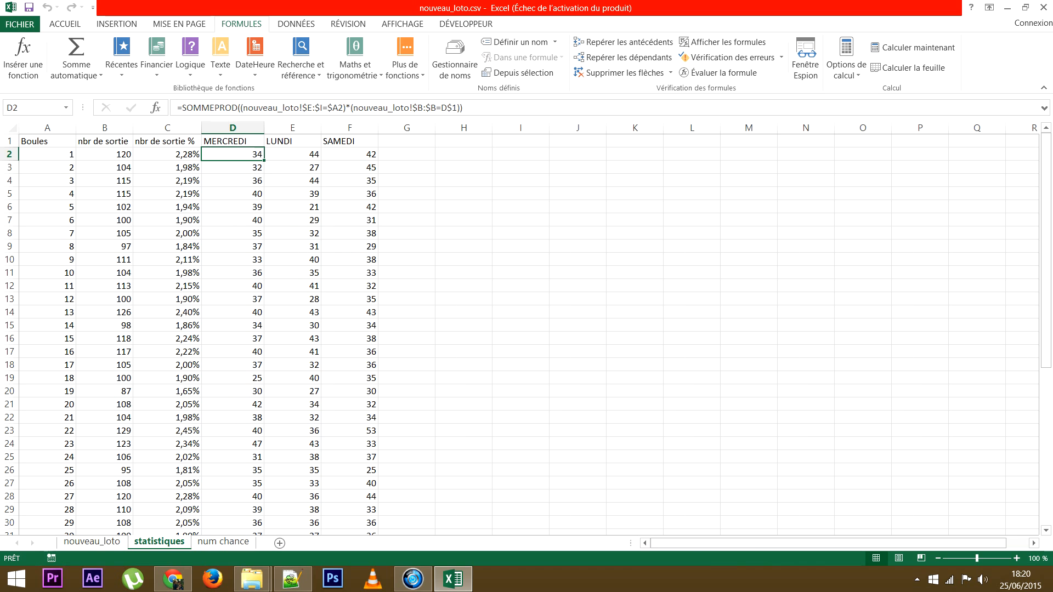
click(406, 180)
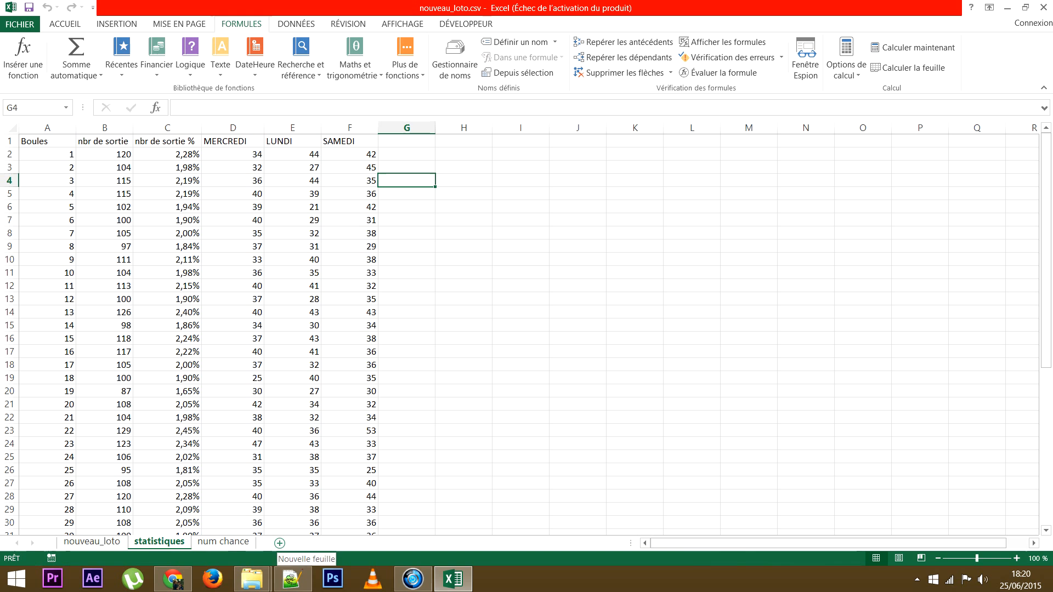
click(279, 543)
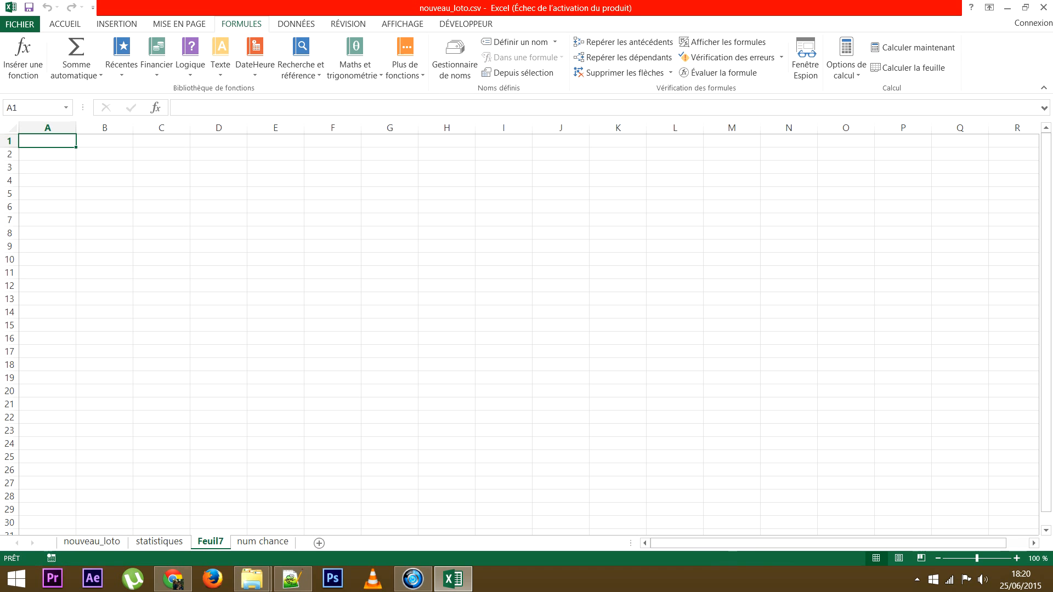
Step: Fill A1:A5 of the new sheet with the array formula ={"lundi";"mardi";"mercredi";"jeudi";"vendredi"}
drag(48, 141, 48, 193)
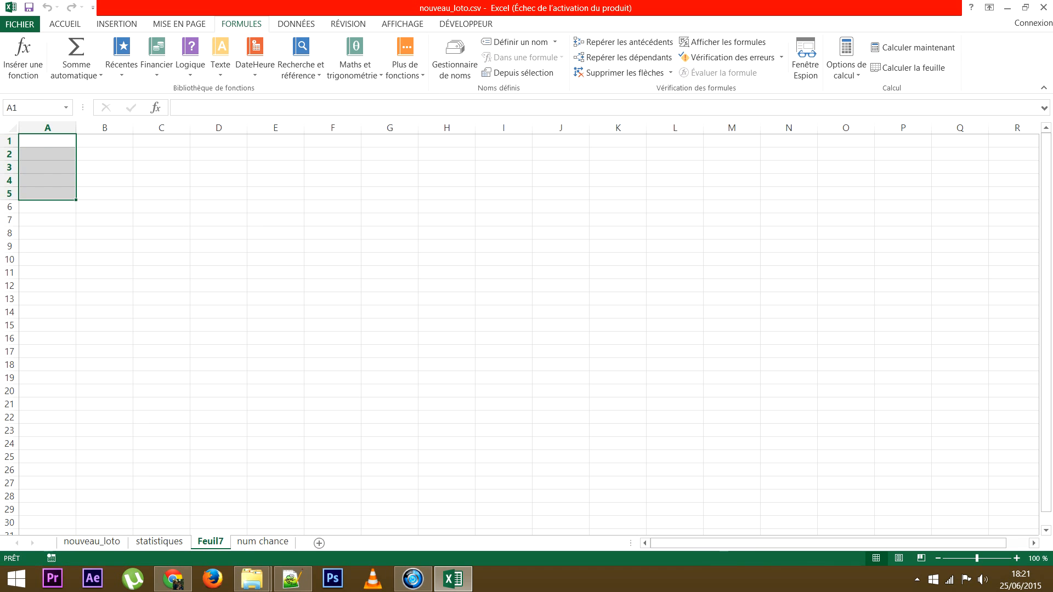
drag(48, 141, 48, 194)
click(181, 107)
text(=)
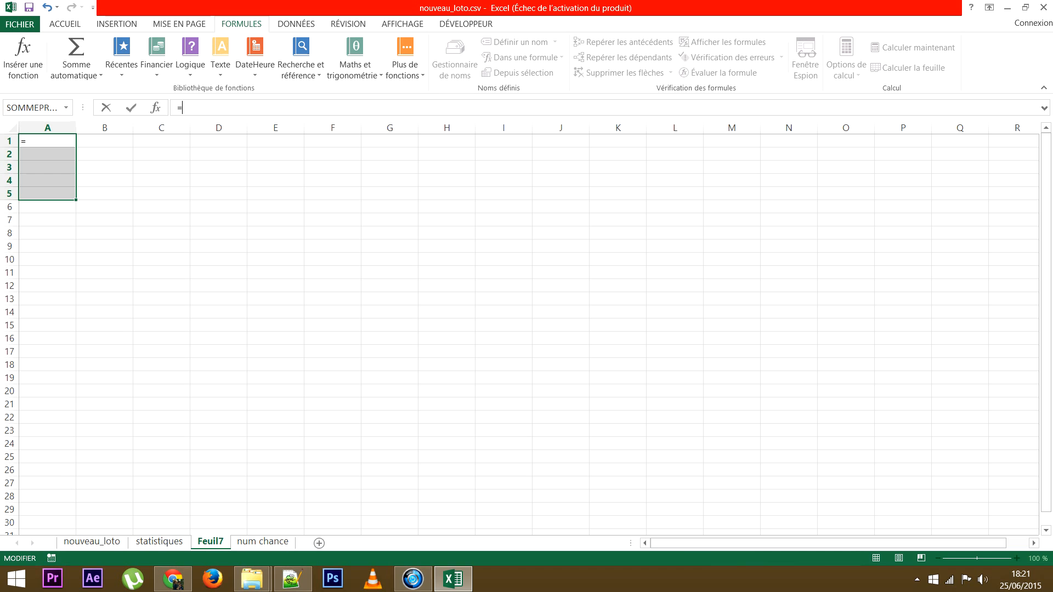
text({)
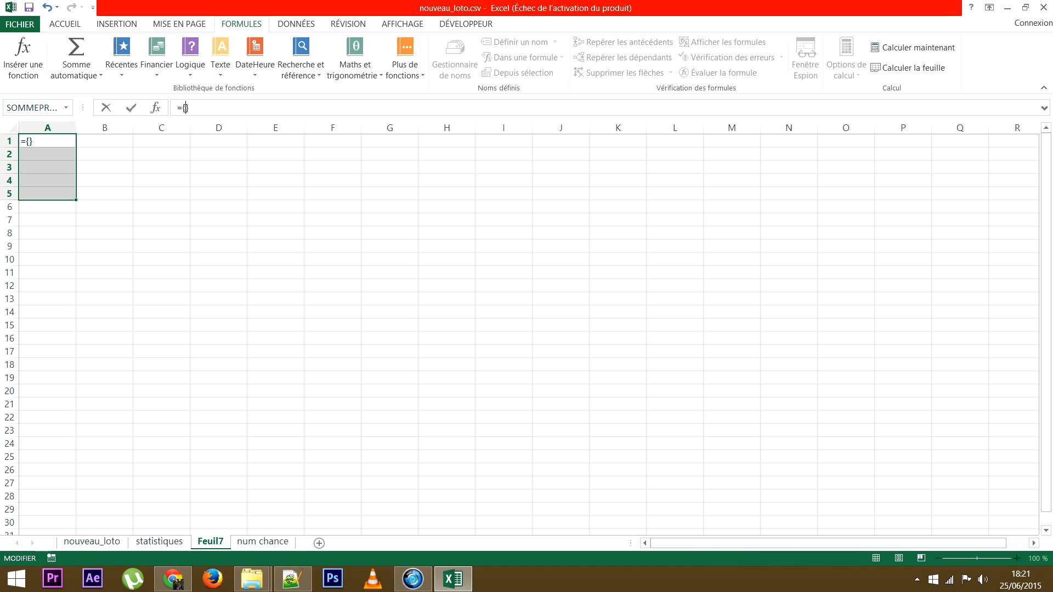
text("lundi)
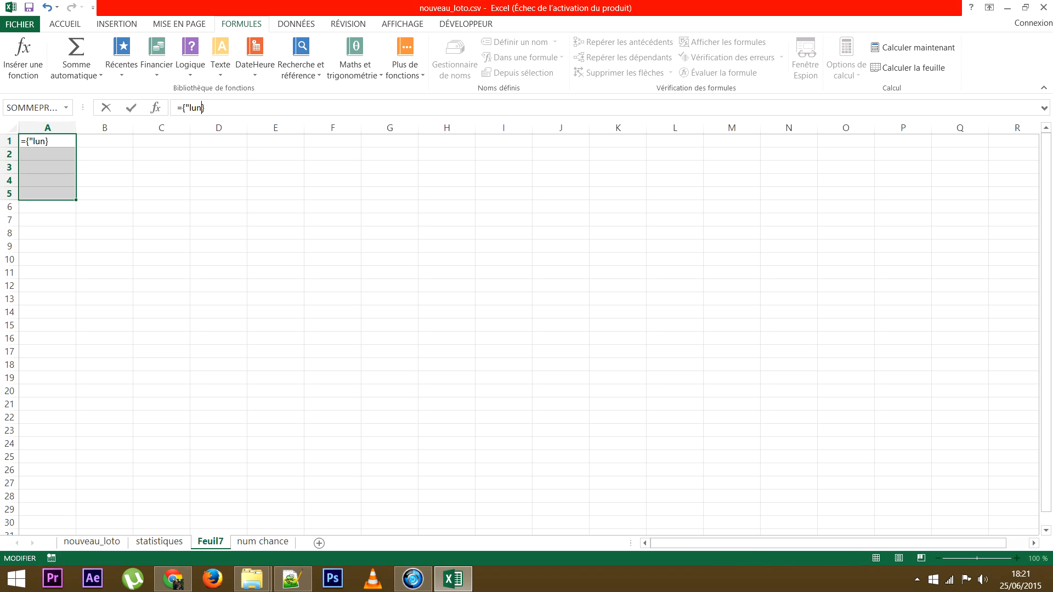
text(";"mardi";")
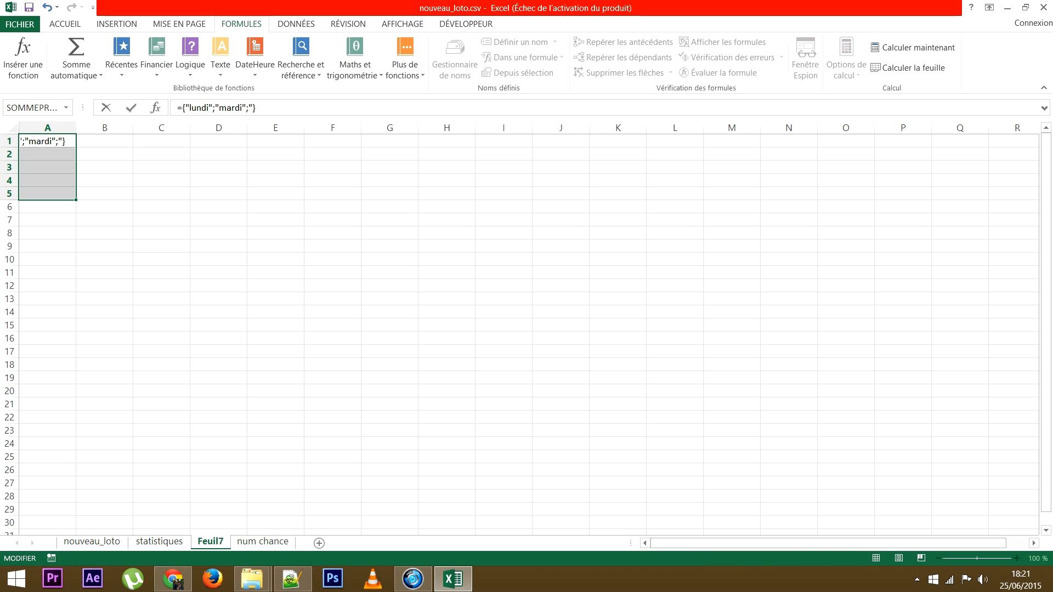
text(mercredi";"jeudi";"vendredi")
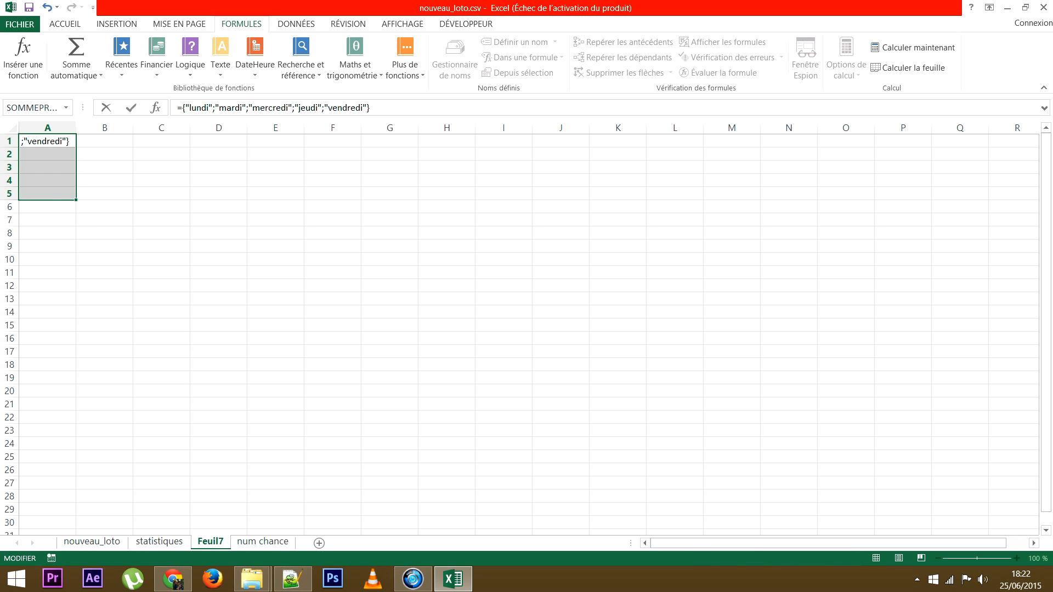
key(ctrl+shift+Return)
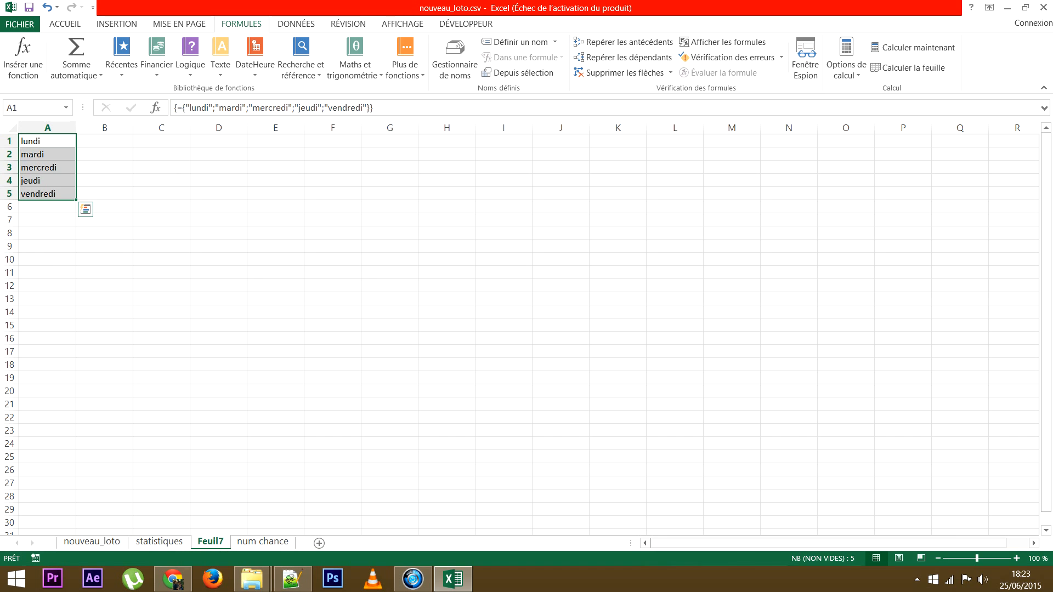
Step: Start defining a new workbook-level name from cell B1, entering "numero chance" as its name
click(104, 141)
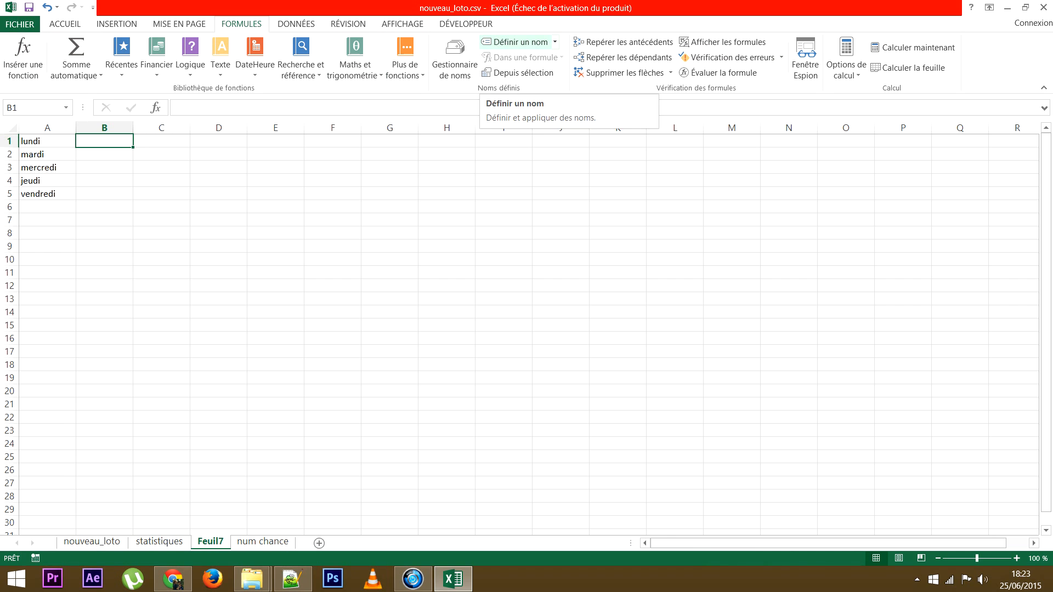
click(516, 42)
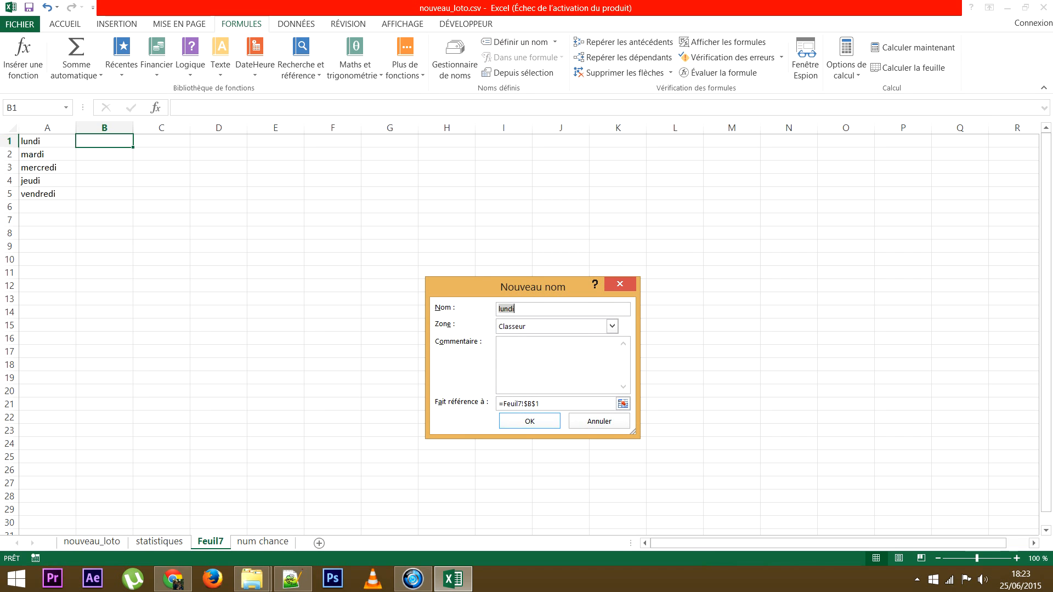
text(numero cahnce)
key(BackSpace)
key(BackSpace)
key(BackSpace)
key(BackSpace)
key(BackSpace)
text(hance)
Step: Make the new name refer to the array constant ={1;2;3;4;5;6;7;8;9;10}
drag(541, 404, 498, 405)
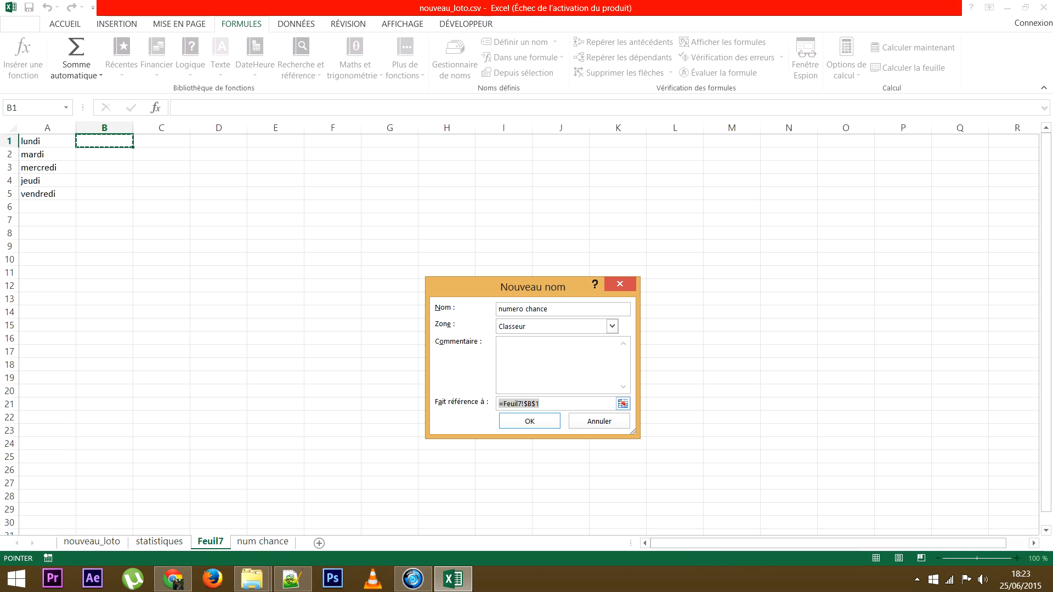
text(=)
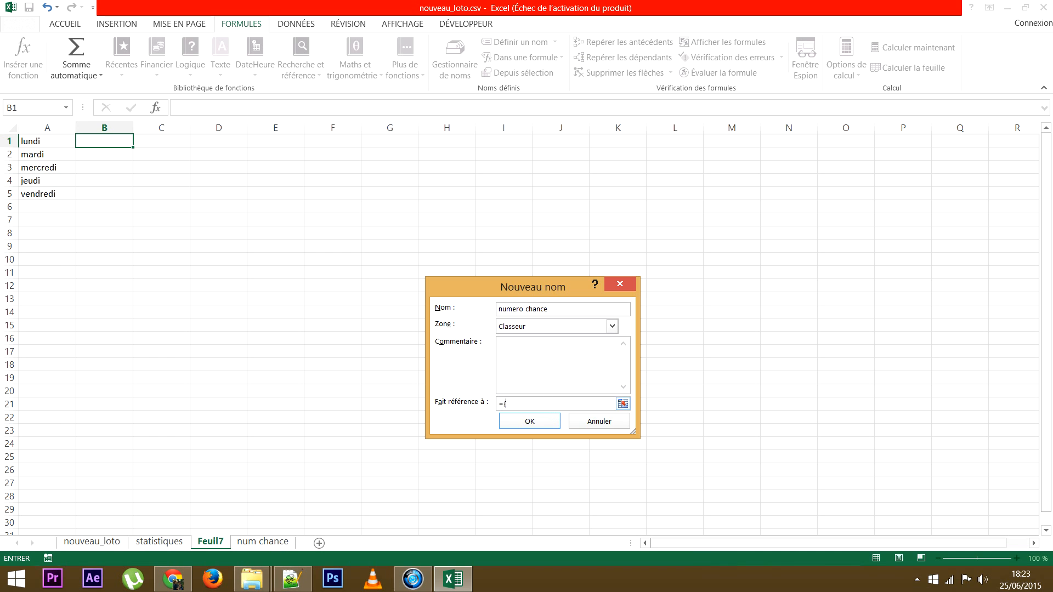
text({1,2)
key(BackSpace)
text(2;3;4;5;6;7;8;9)
text(;10)
Step: Shorten the name being defined to numchance, without a space, and create it
click(524, 309)
key(Delete)
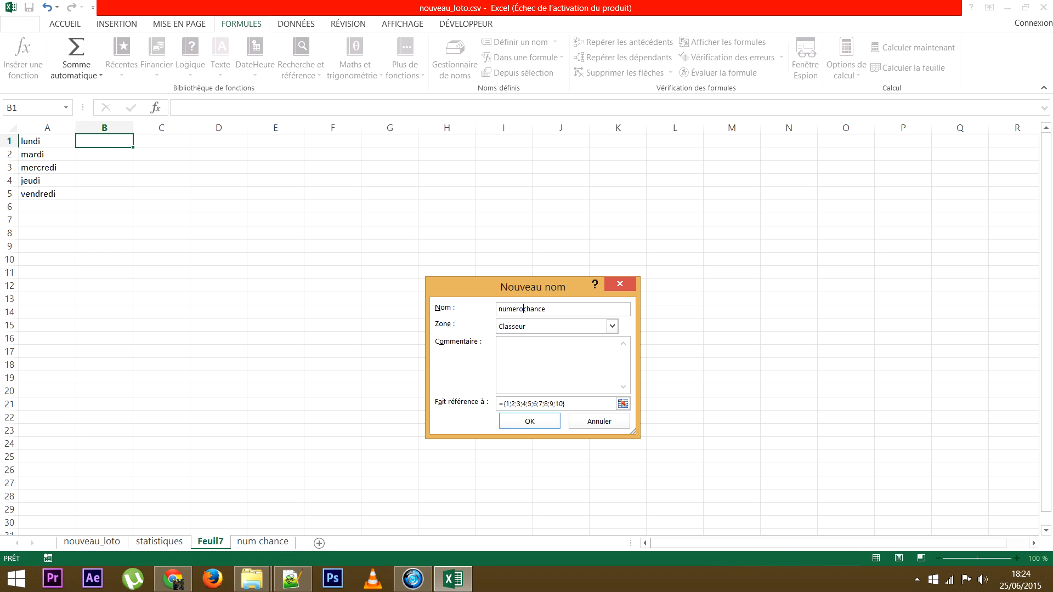
key(shift+Left)
key(shift+Left)
key(shift+Left)
key(BackSpace)
key(End)
key(shift+Left)
key(shift+Left)
key(shift+Left)
key(shift+Left)
key(shift+Left)
key(shift+Left)
key(shift+Left)
key(shift+Left)
key(shift+Left)
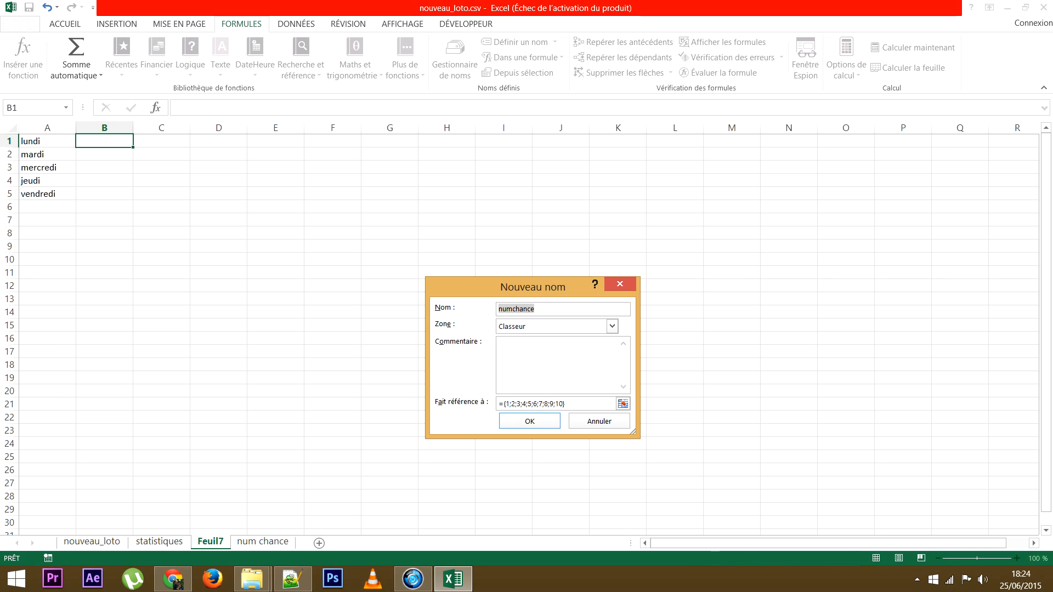
key(Right)
key(shift+Left)
key(shift+Left)
key(shift+Left)
key(shift+Left)
key(shift+Left)
key(Right)
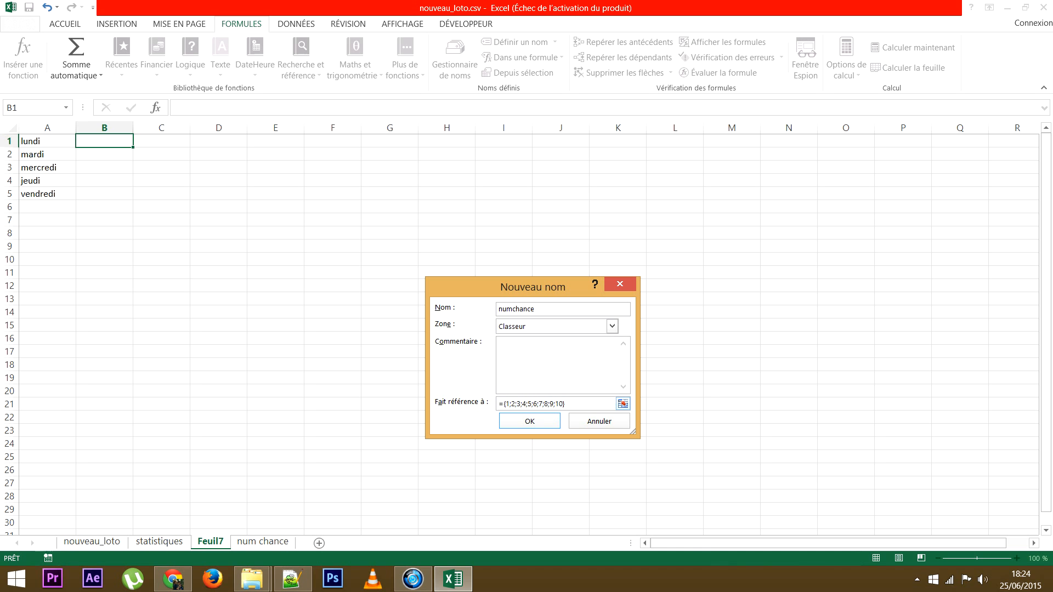
key(Return)
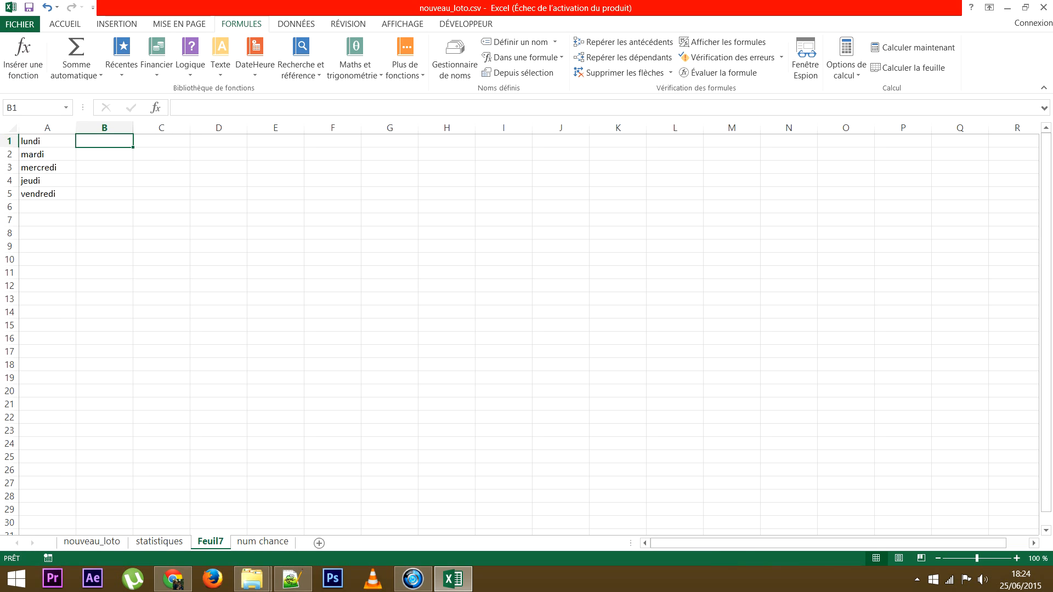
Step: Fill B1:B10 with the array formula =numchance
key(shift+Down)
key(shift+Down)
key(shift+Down)
key(shift+Down)
key(shift+Down)
key(shift+Down)
key(shift+Down)
key(shift+Down)
key(shift+Down)
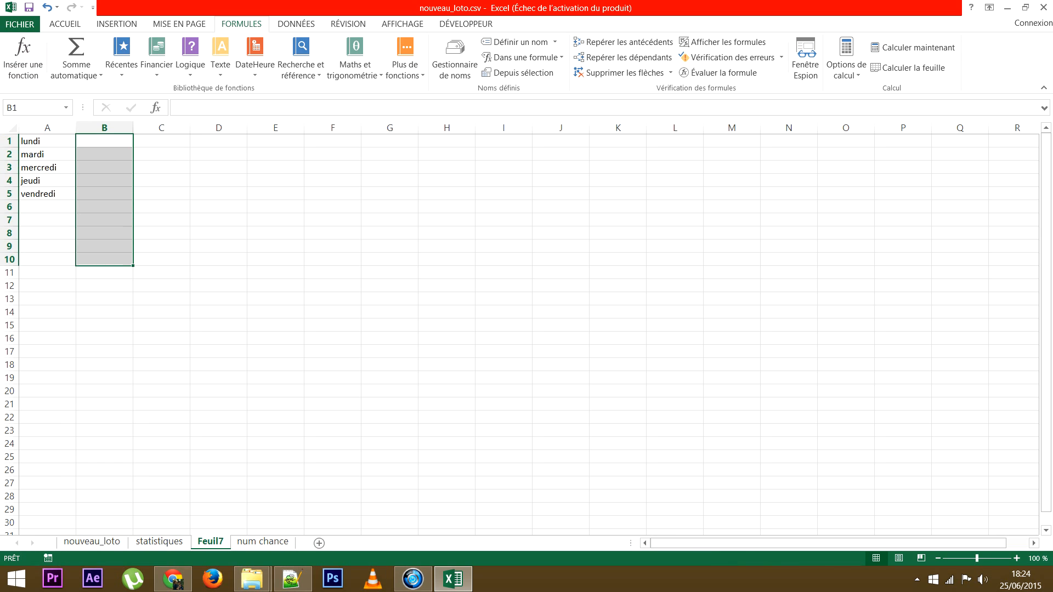
click(190, 108)
text(=)
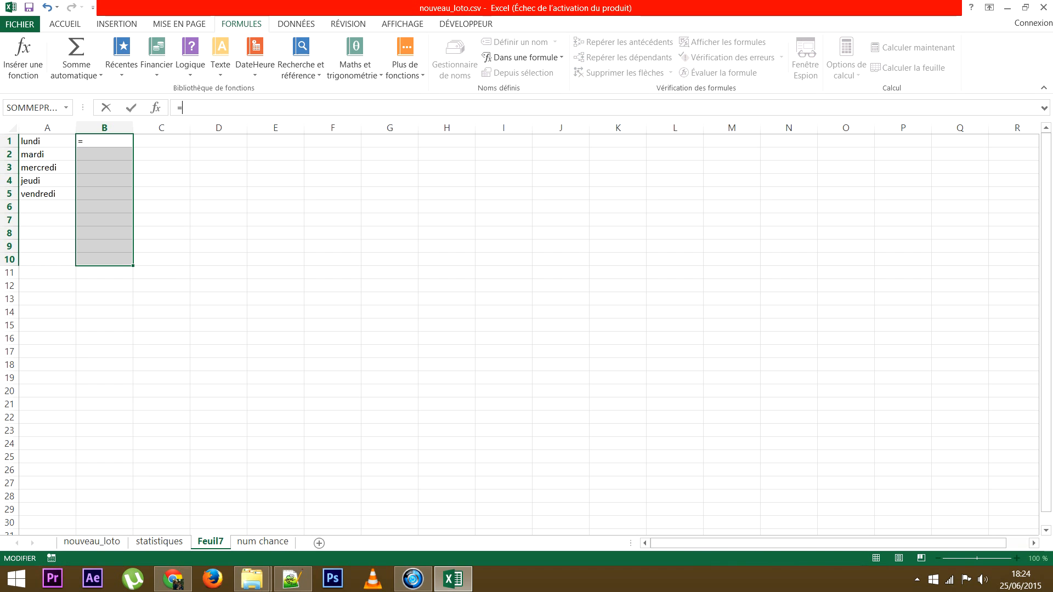
text(numchance)
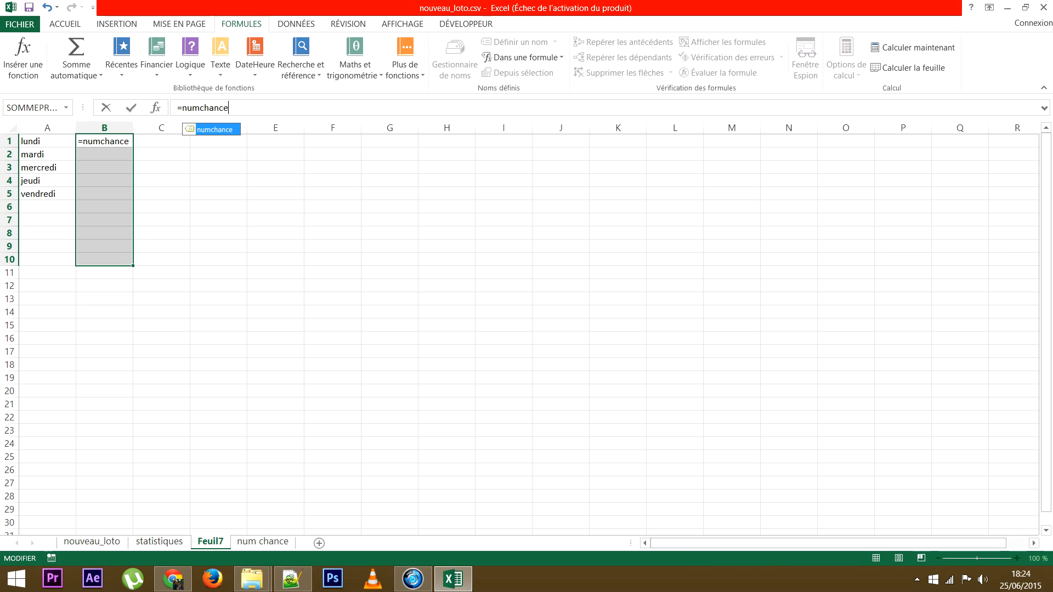
key(ctrl+shift+Return)
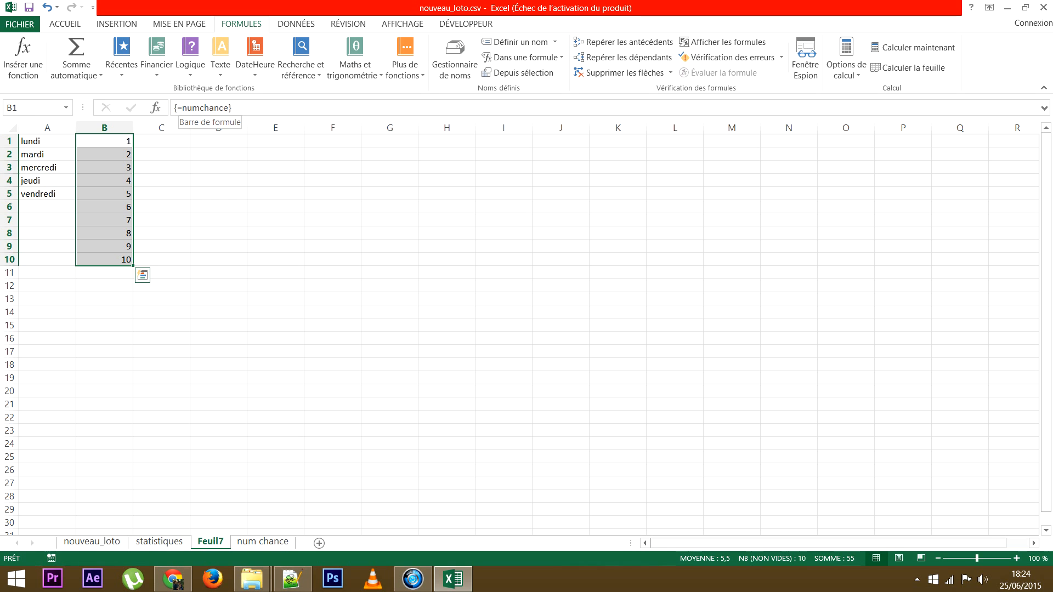